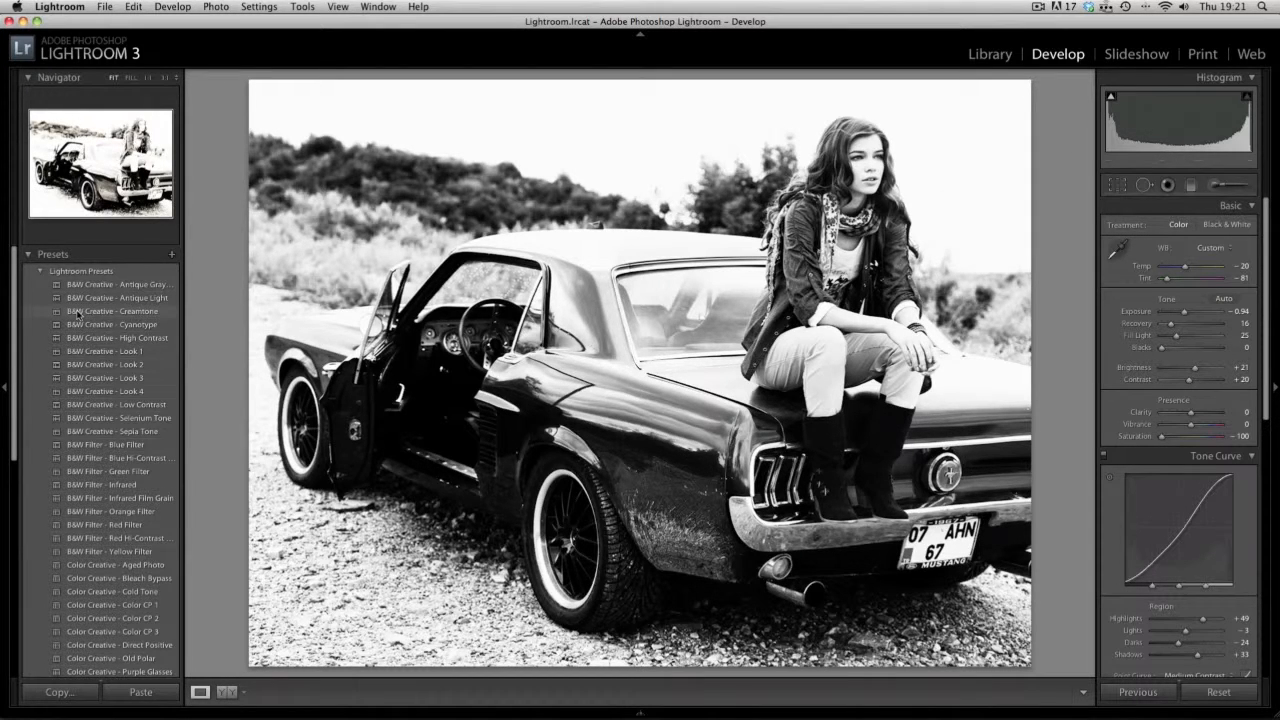
# - Apply the Color Creative - Yesteryear 1 preset to the car photo and set its brightness to +14
pyautogui.scroll(-5, 77, 313)
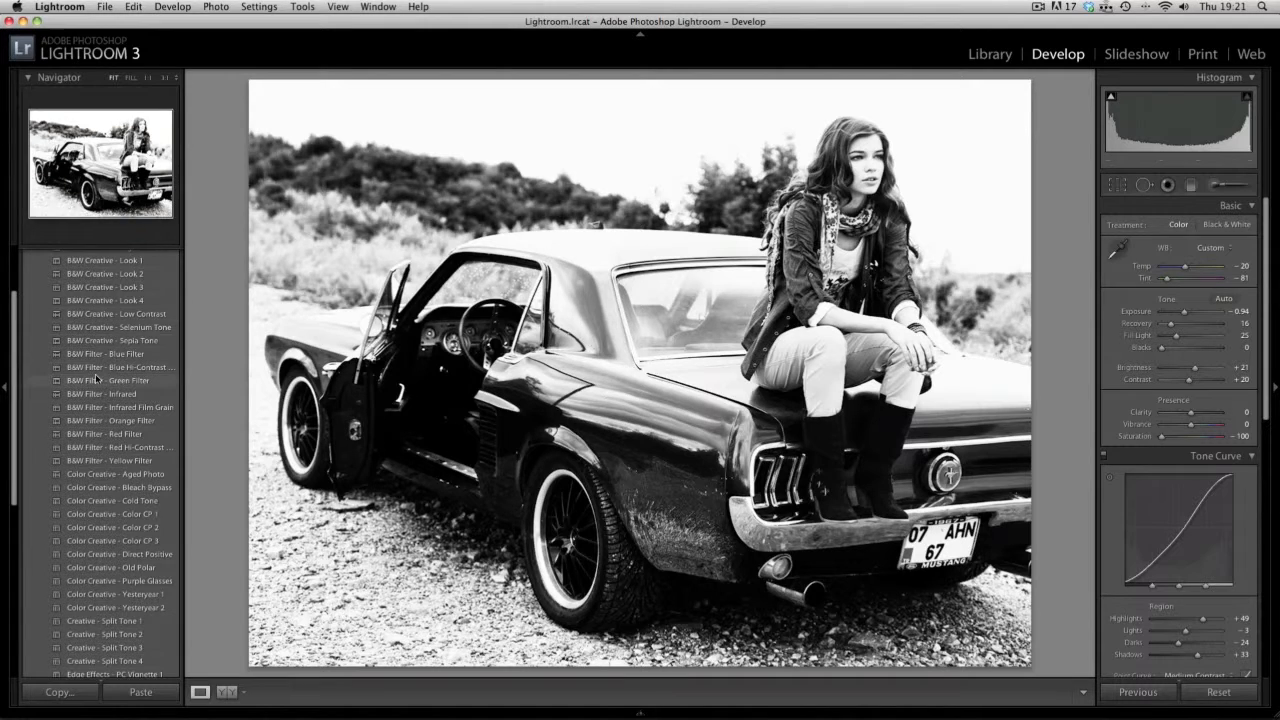
pyautogui.scroll(-4, 103, 414)
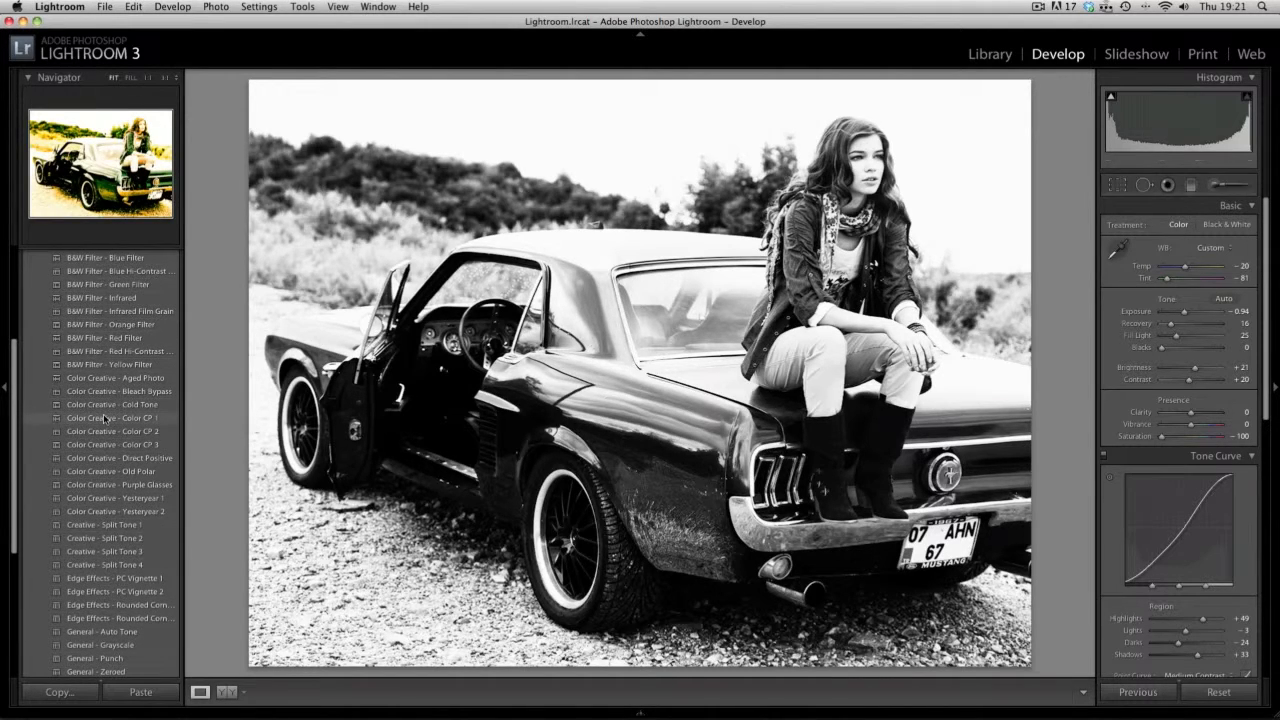
pyautogui.scroll(-2, 103, 414)
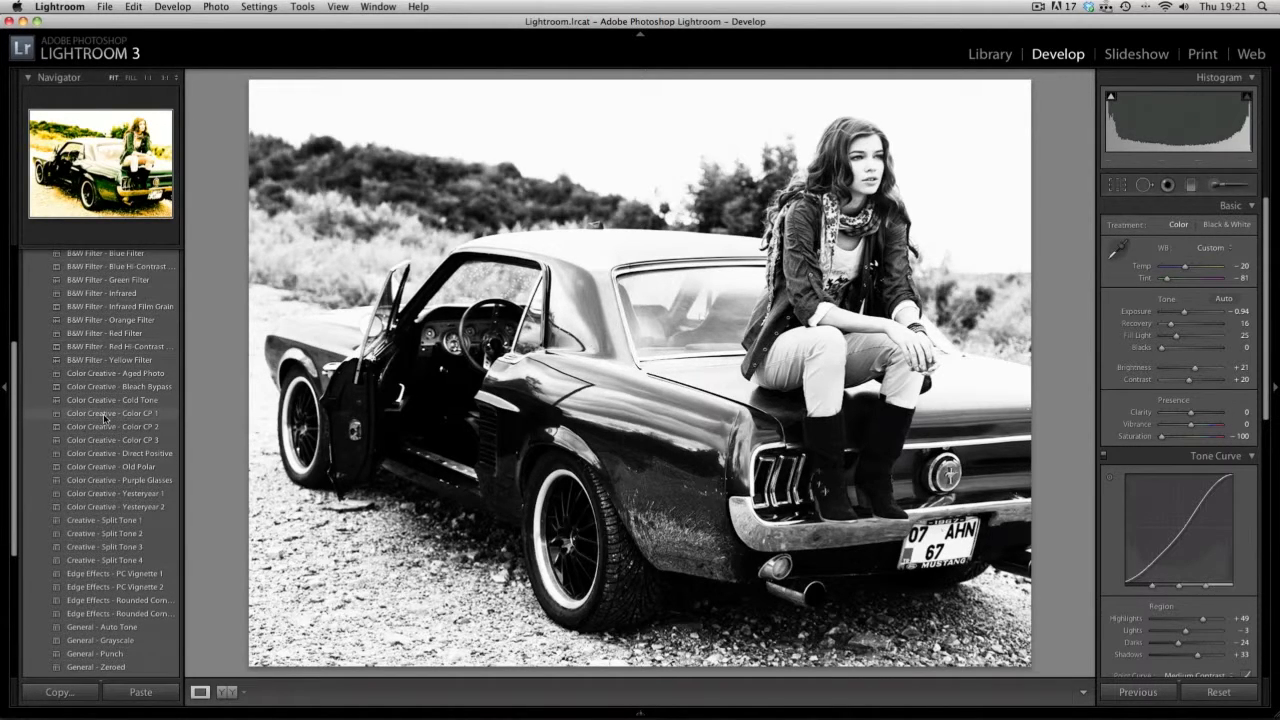
pyautogui.scroll(-6, 103, 414)
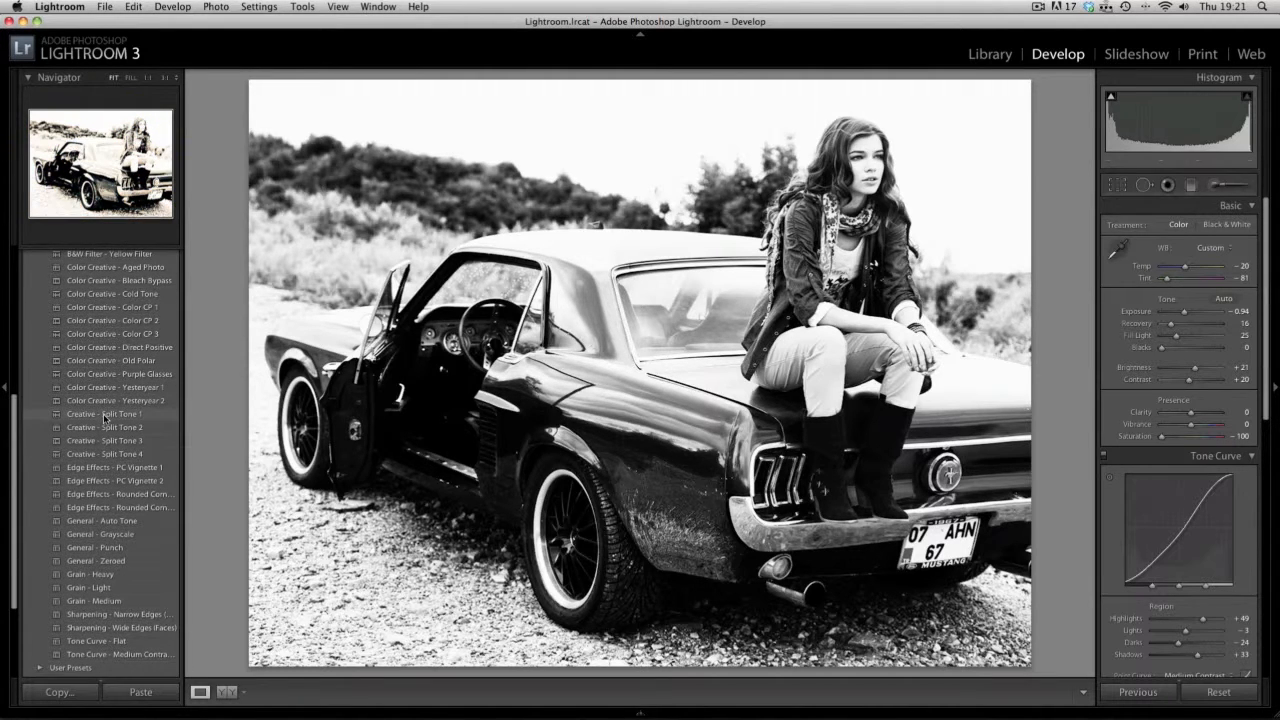
pyautogui.scroll(1, 103, 414)
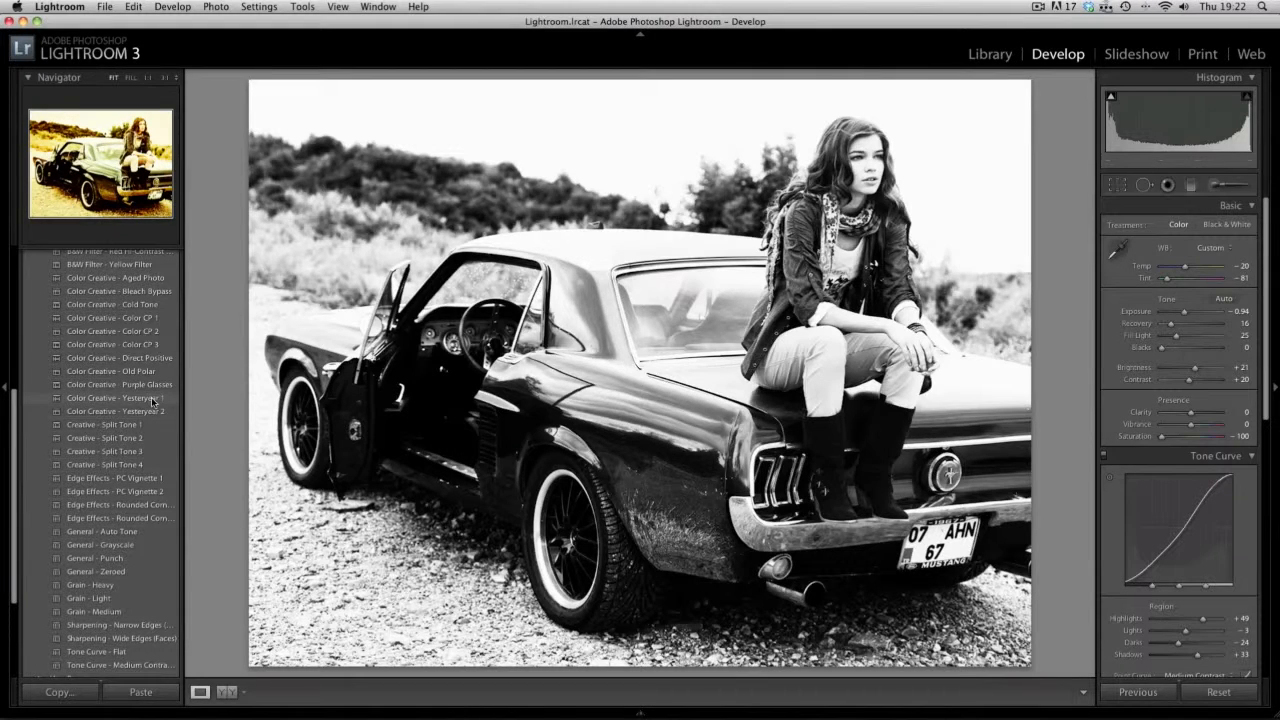
pyautogui.click(152, 399)
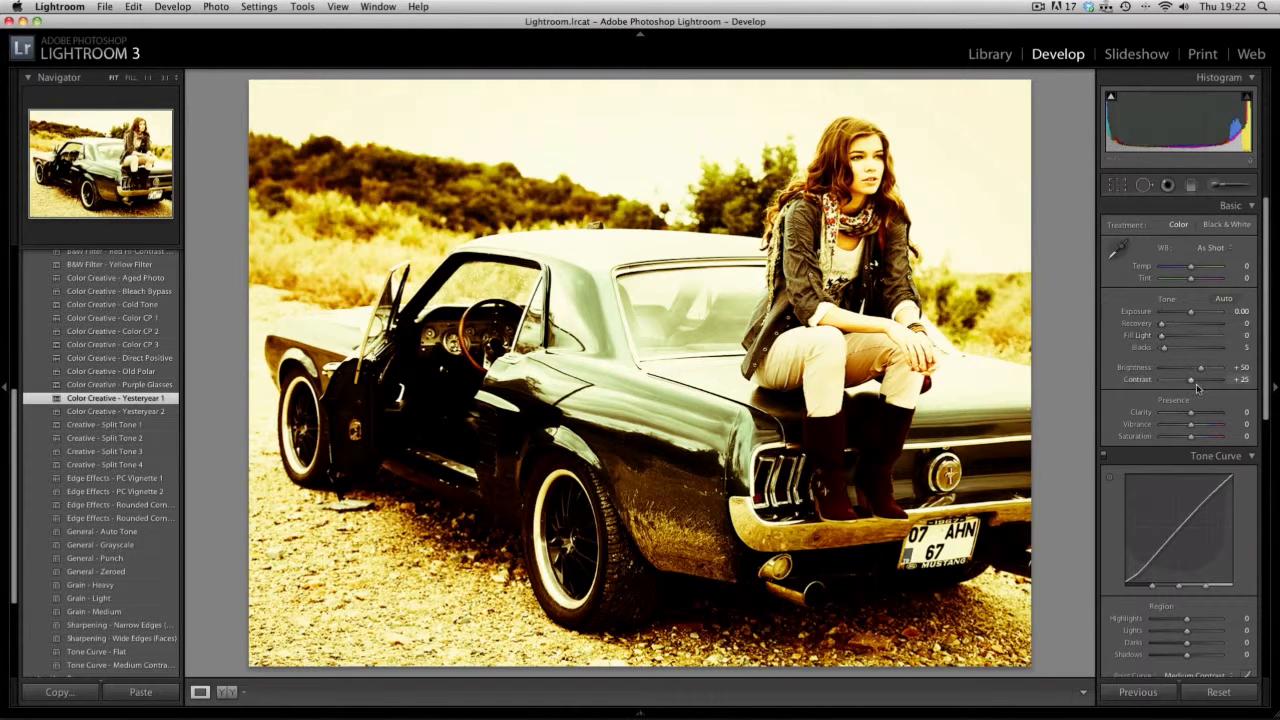
pyautogui.moveTo(1201, 372); pyautogui.dragTo(1196, 370)
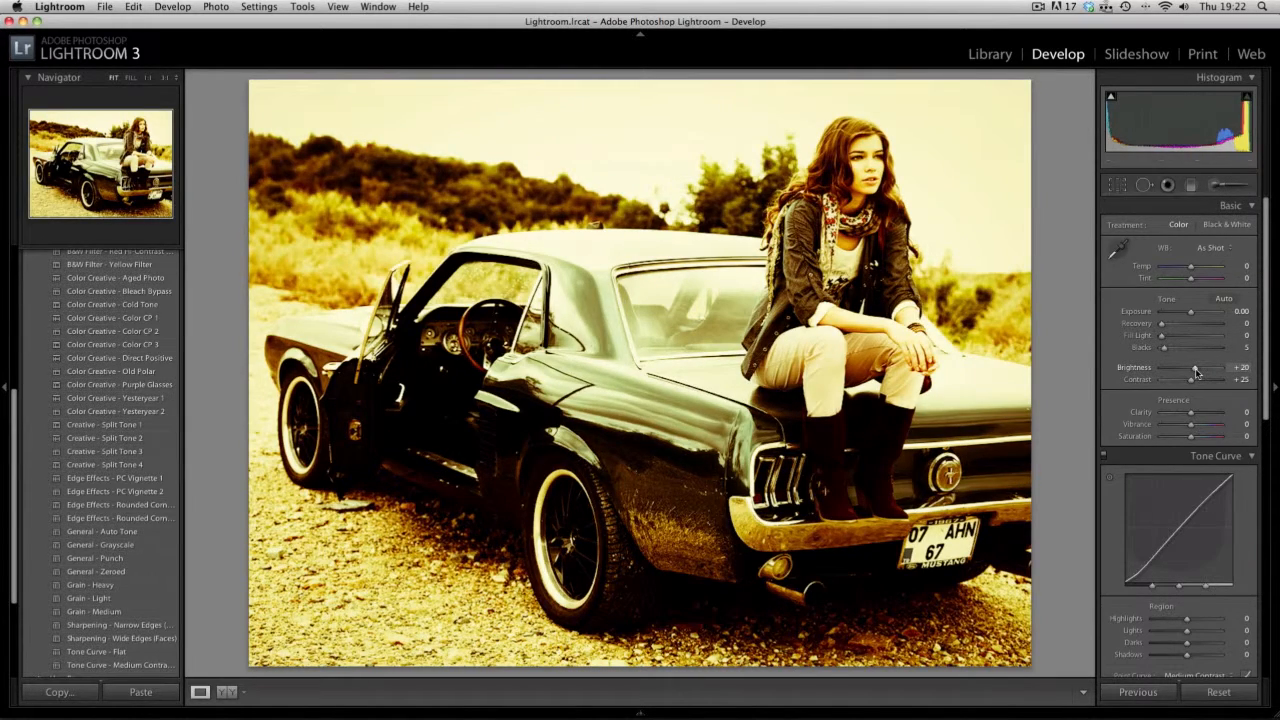
pyautogui.moveTo(1196, 372); pyautogui.dragTo(1192, 374)
# - Set the split toning saturation to 23 for the highlights and 45 for the shadows
pyautogui.scroll(-2, 1196, 390)
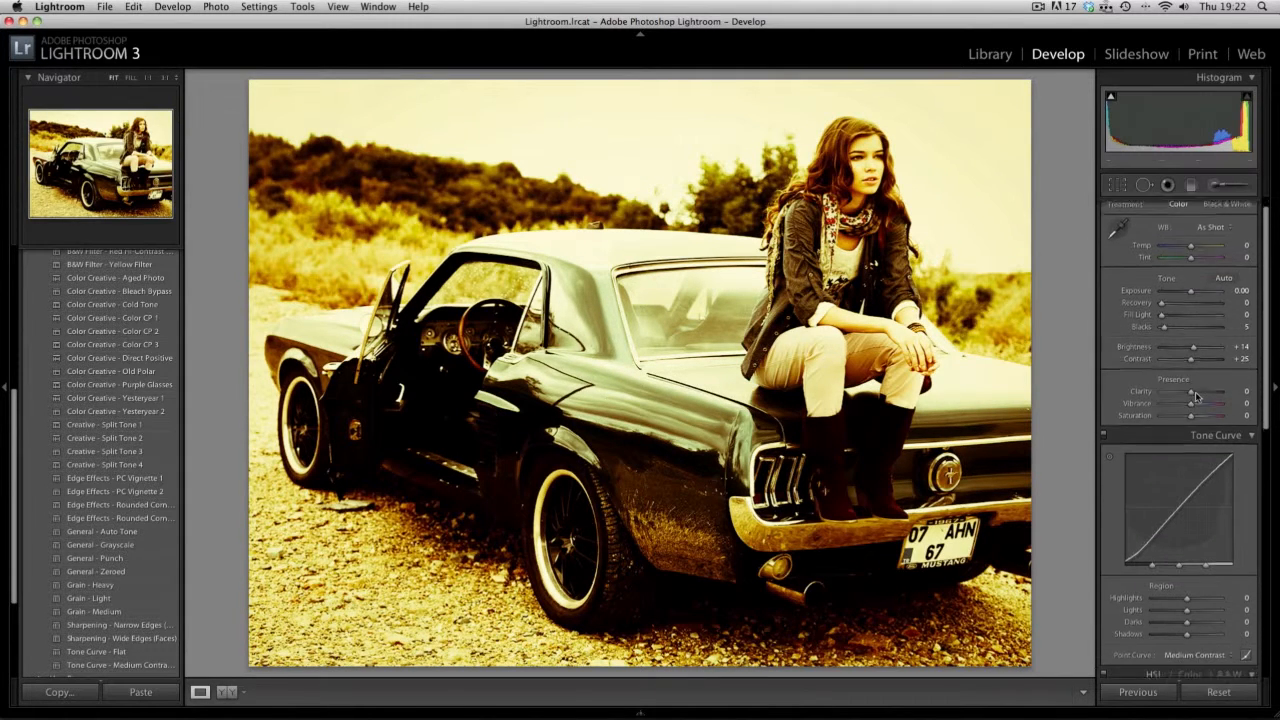
pyautogui.scroll(-10, 1196, 397)
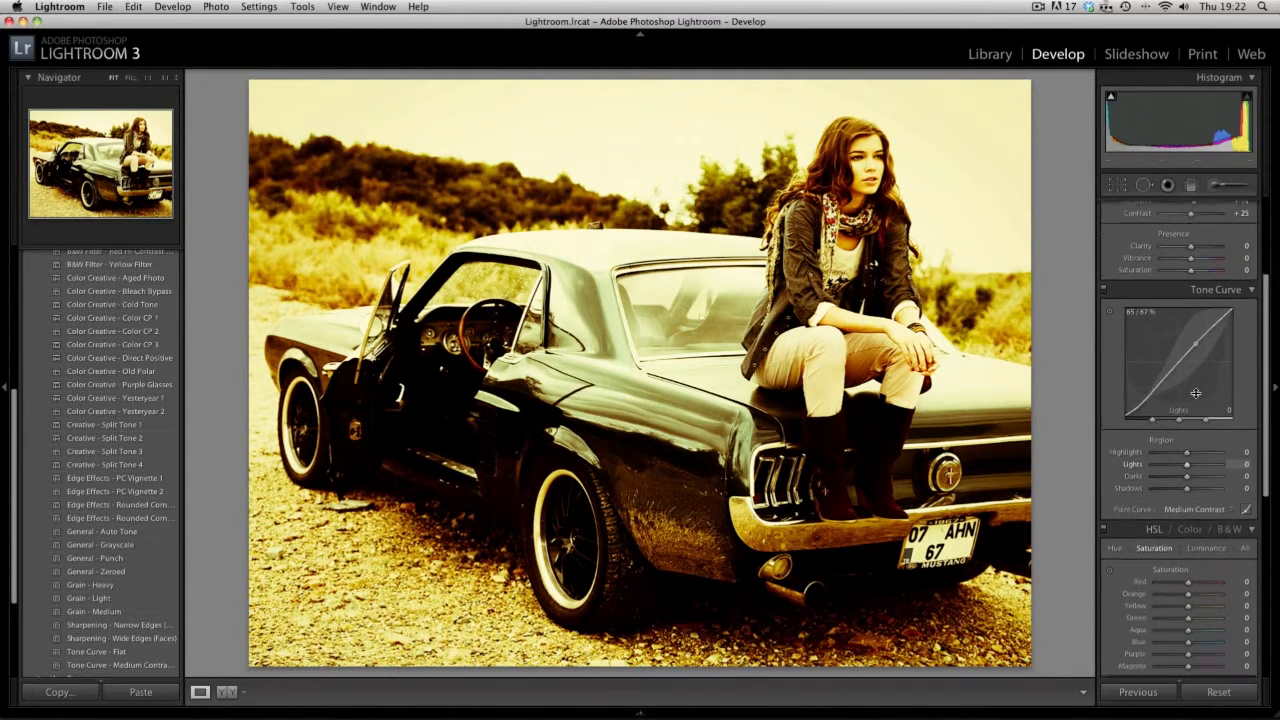
pyautogui.scroll(-10, 1197, 396)
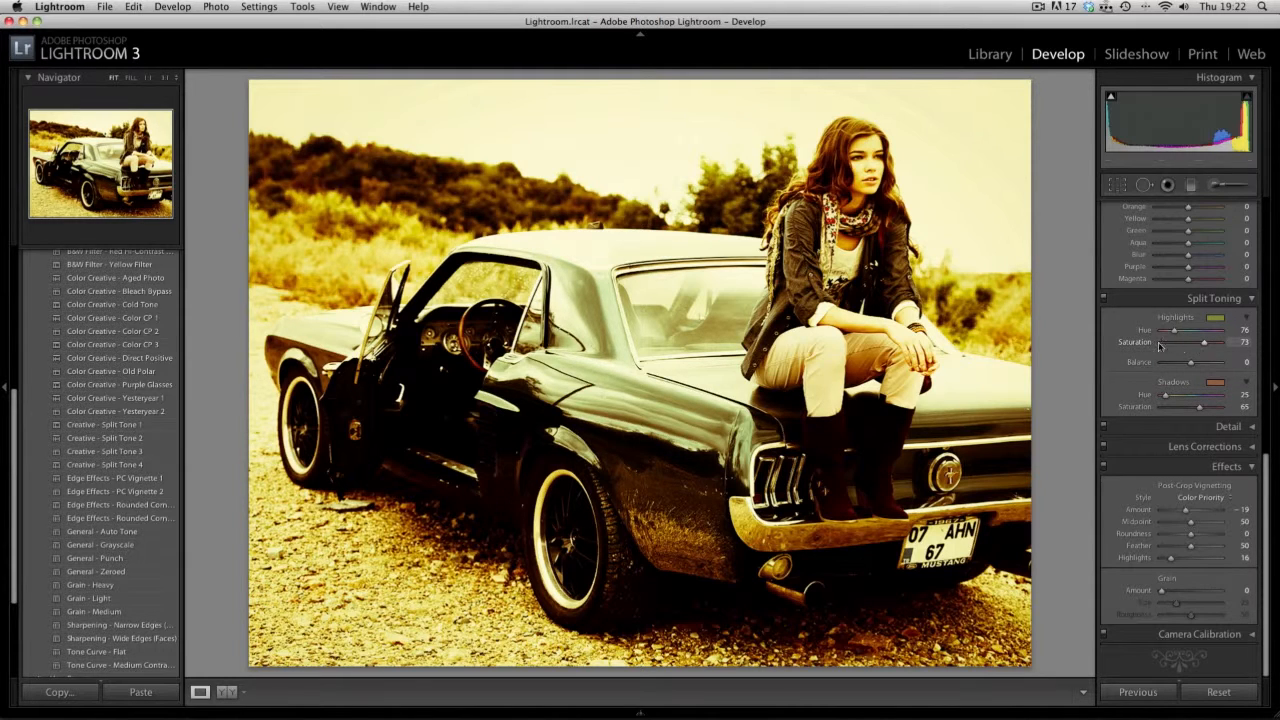
pyautogui.moveTo(1204, 345); pyautogui.dragTo(1176, 347)
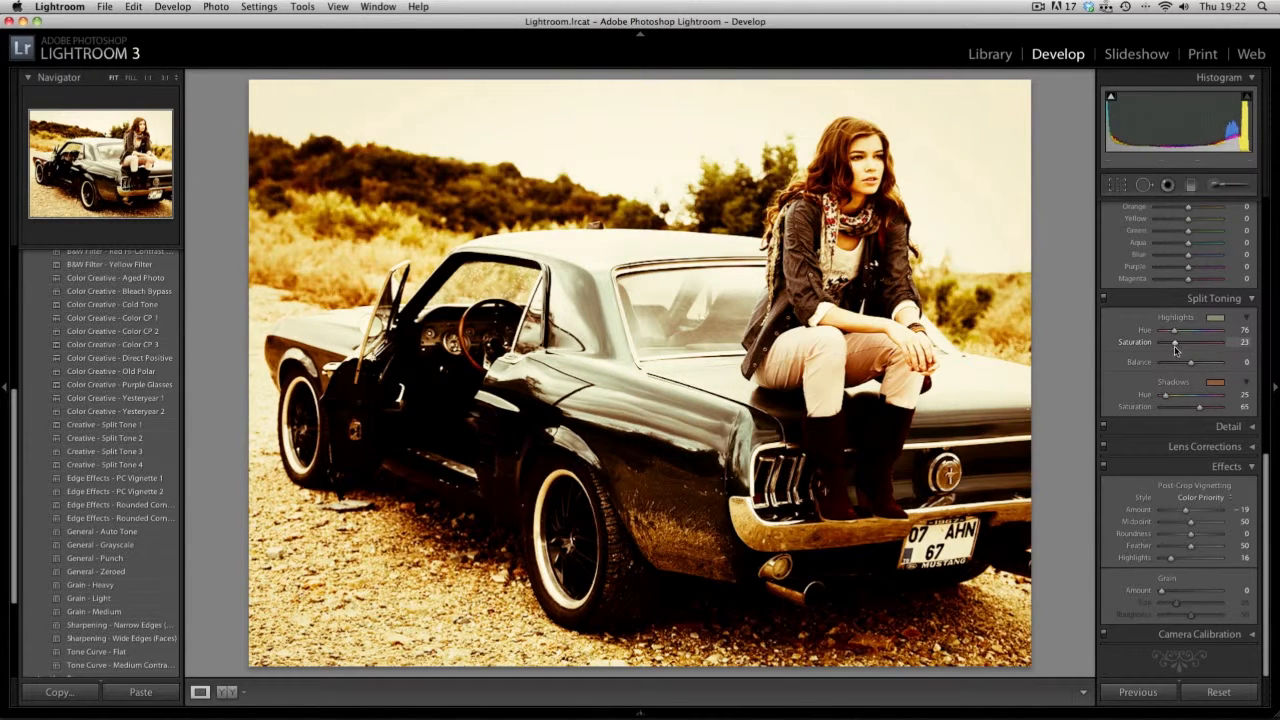
pyautogui.moveTo(1200, 407)
pyautogui.mouseDown()
pyautogui.moveTo(1175, 408)
pyautogui.moveTo(1189, 411)
pyautogui.mouseUp()
# - Set the photo's basic adjustments to temperature +16, exposure -0.18 and contrast -50
pyautogui.scroll(10, 1190, 415)
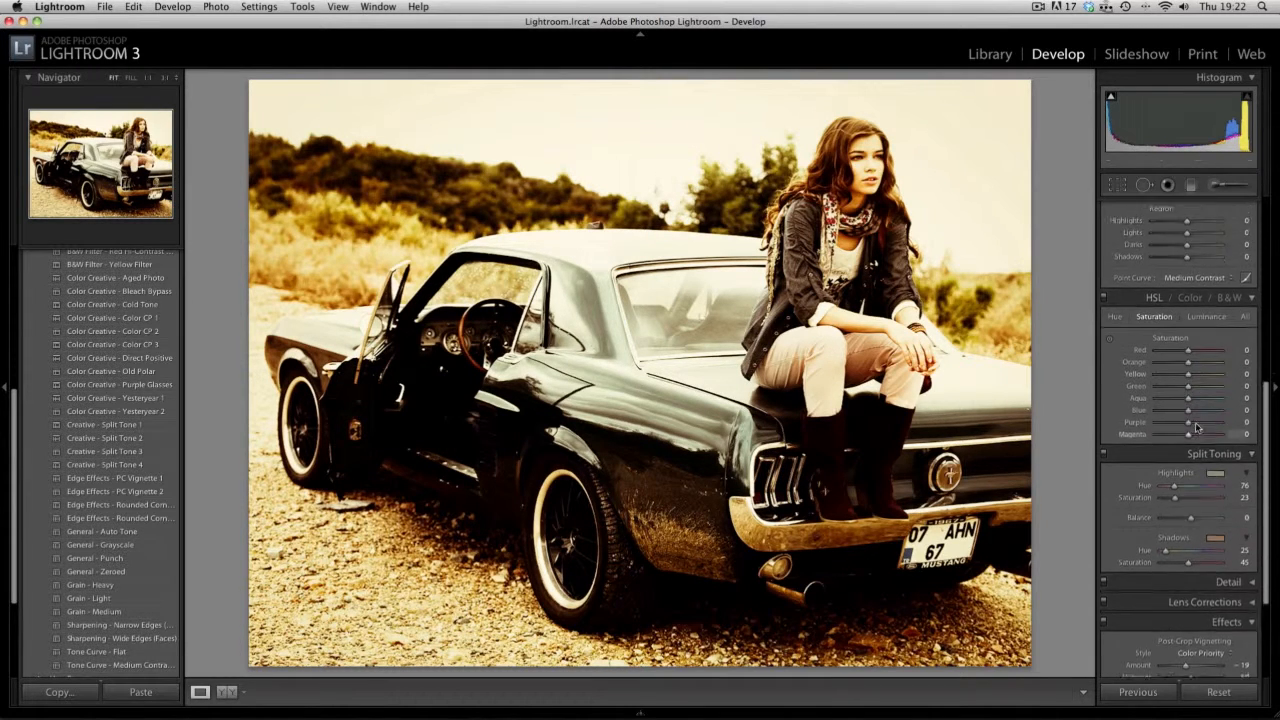
pyautogui.scroll(2, 1197, 428)
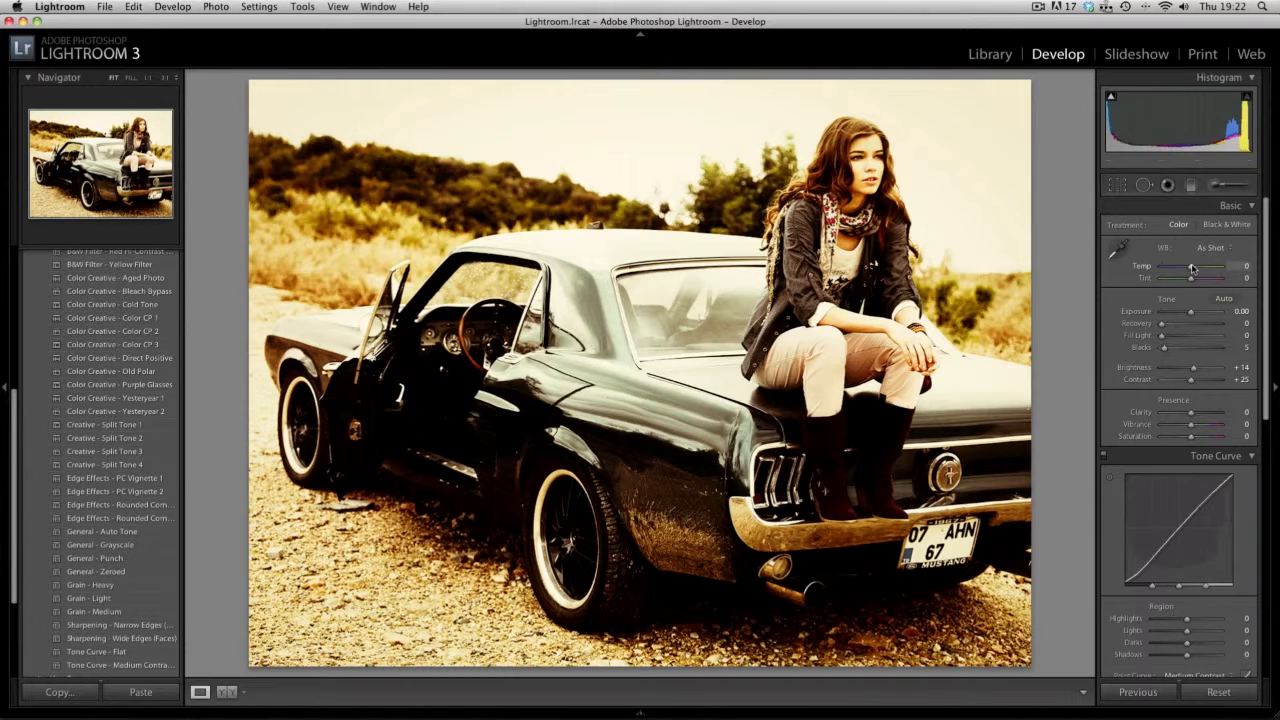
pyautogui.moveTo(1191, 270); pyautogui.dragTo(1196, 271)
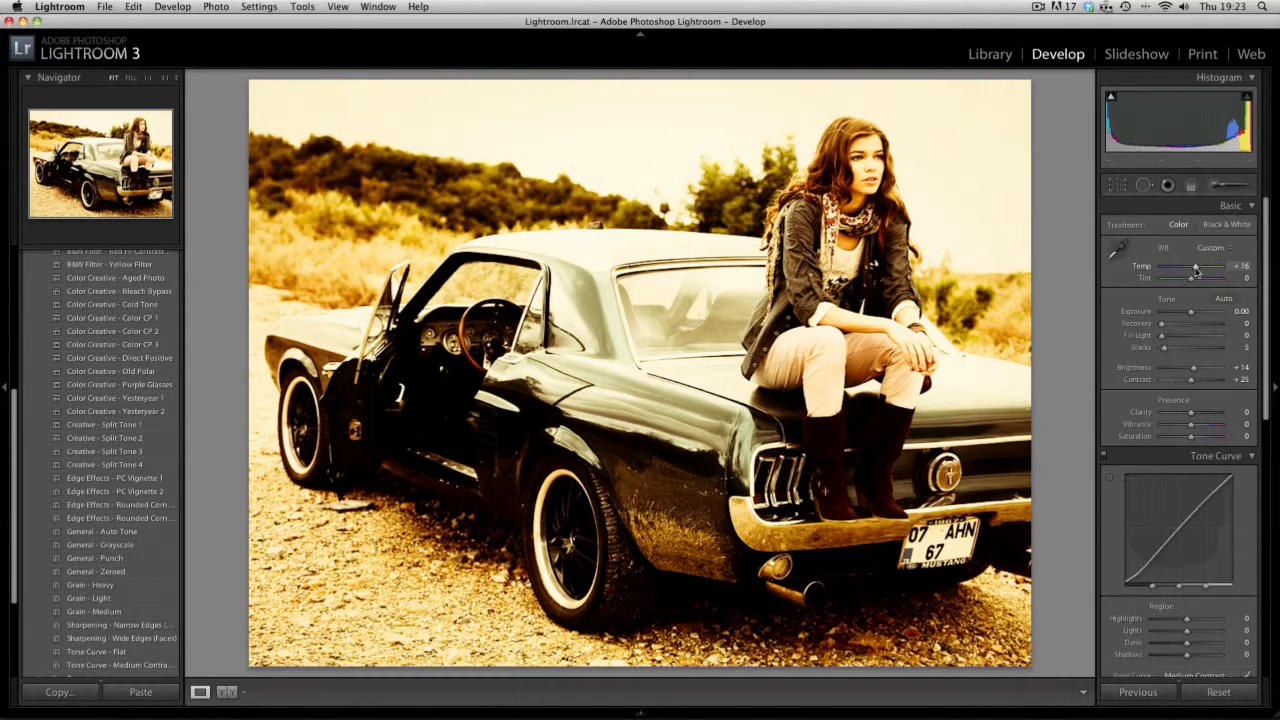
pyautogui.moveTo(1243, 120)
pyautogui.mouseDown()
pyautogui.moveTo(1222, 128)
pyautogui.moveTo(1242, 123)
pyautogui.mouseUp()
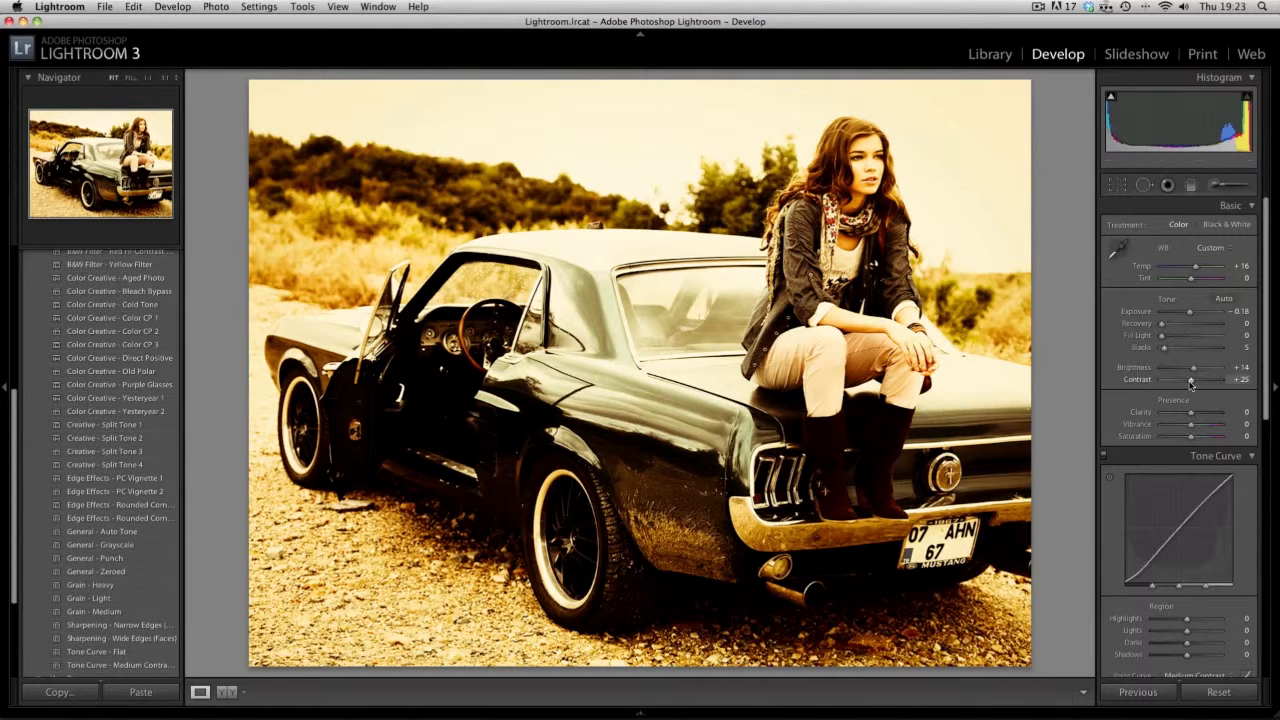
pyautogui.moveTo(1187, 383); pyautogui.dragTo(1152, 389)
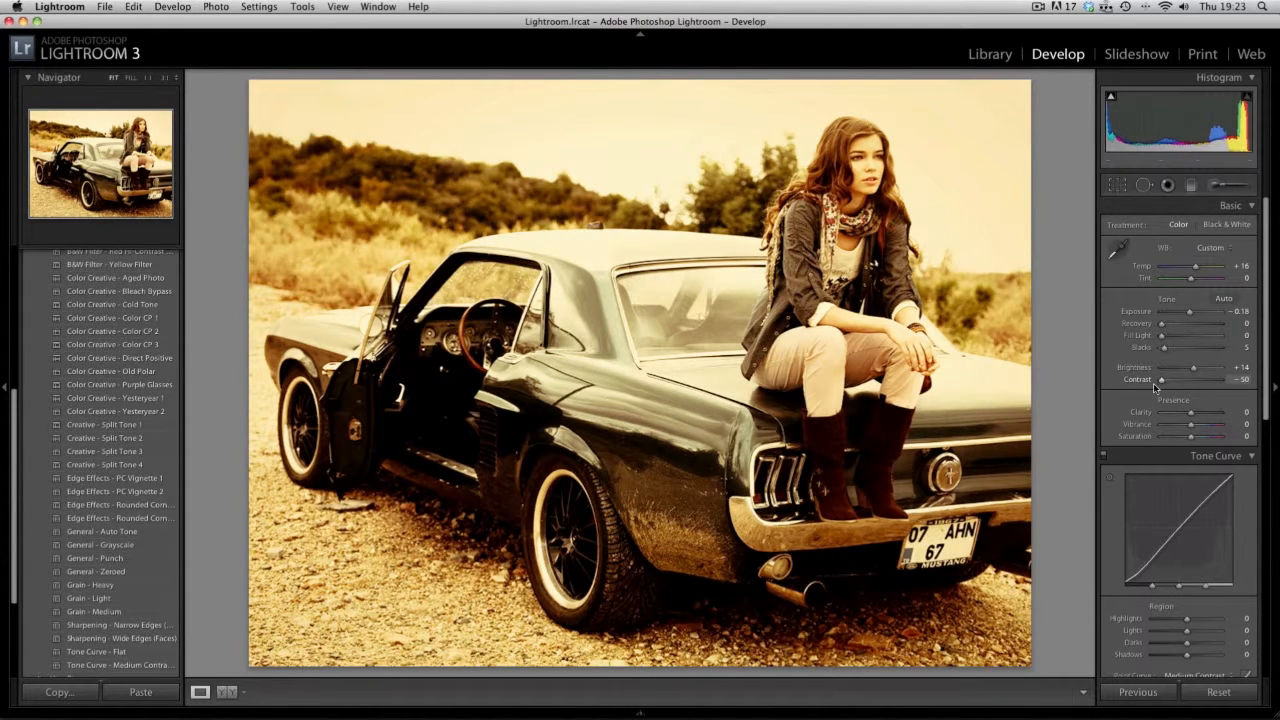
# - Lift the dark end of the tone curve with darks at +39 and shadows at +56
pyautogui.scroll(-2, 1191, 420)
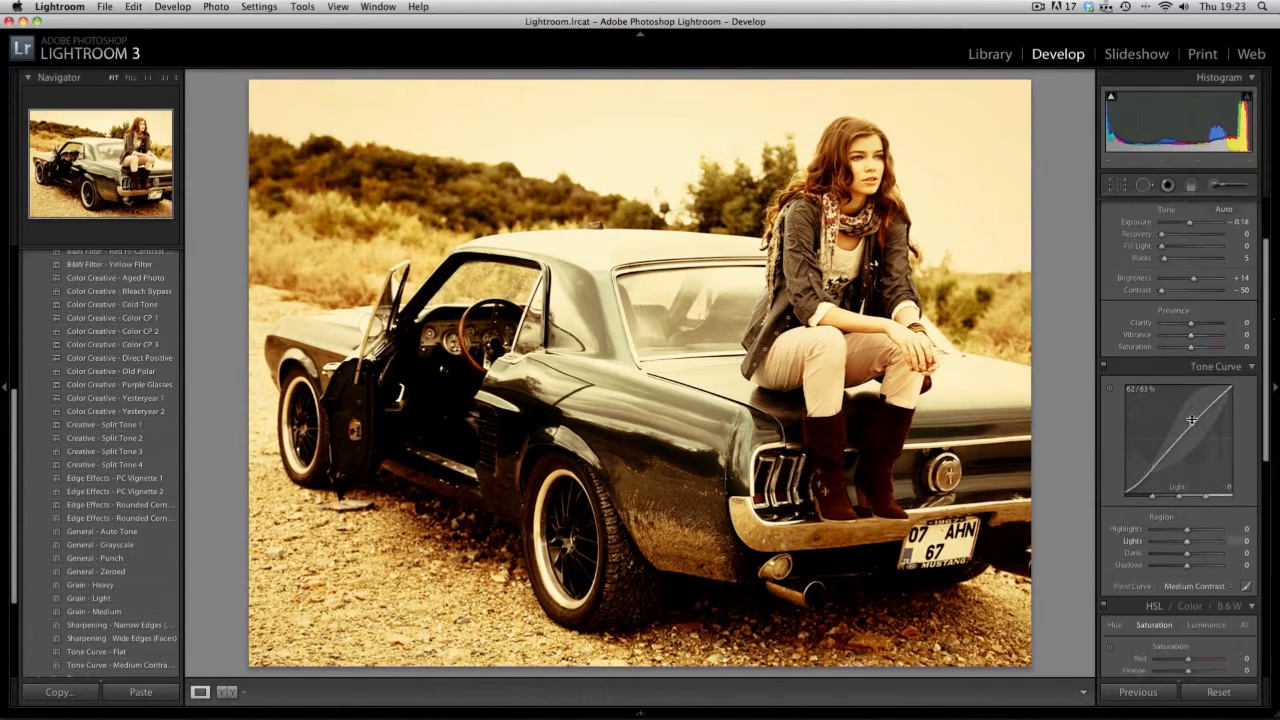
pyautogui.scroll(-1, 1191, 420)
pyautogui.moveTo(1187, 520)
pyautogui.mouseDown()
pyautogui.moveTo(1212, 521)
pyautogui.moveTo(1199, 512)
pyautogui.mouseUp()
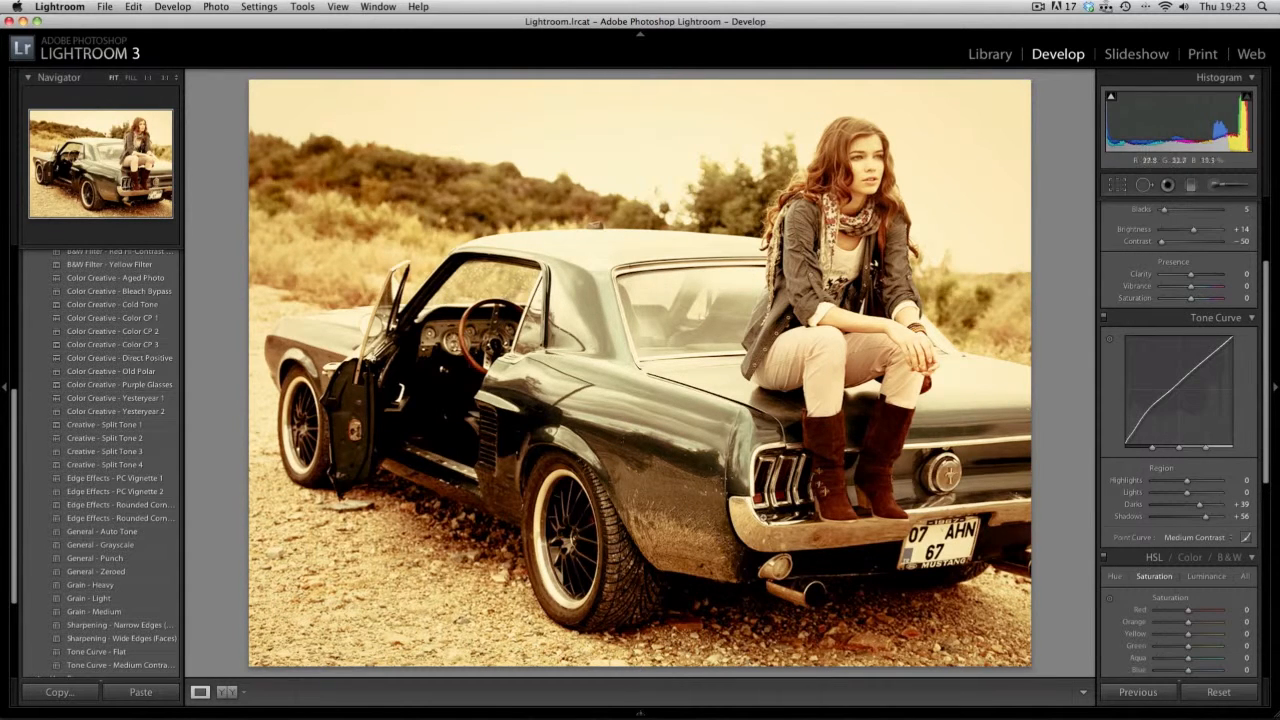
# - Recover the bright sky with highlight recovery at 73 and set the exposure to -0.20
pyautogui.scroll(5, 1222, 431)
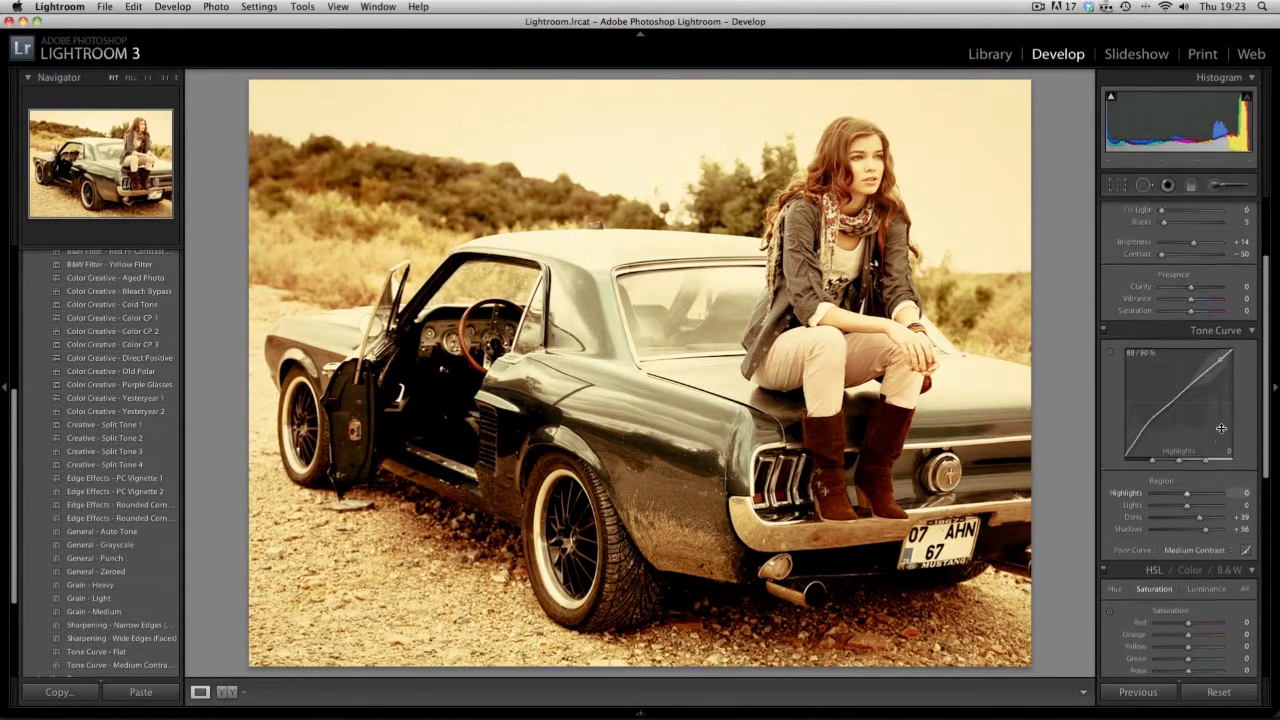
pyautogui.moveTo(1165, 327); pyautogui.dragTo(1205, 329)
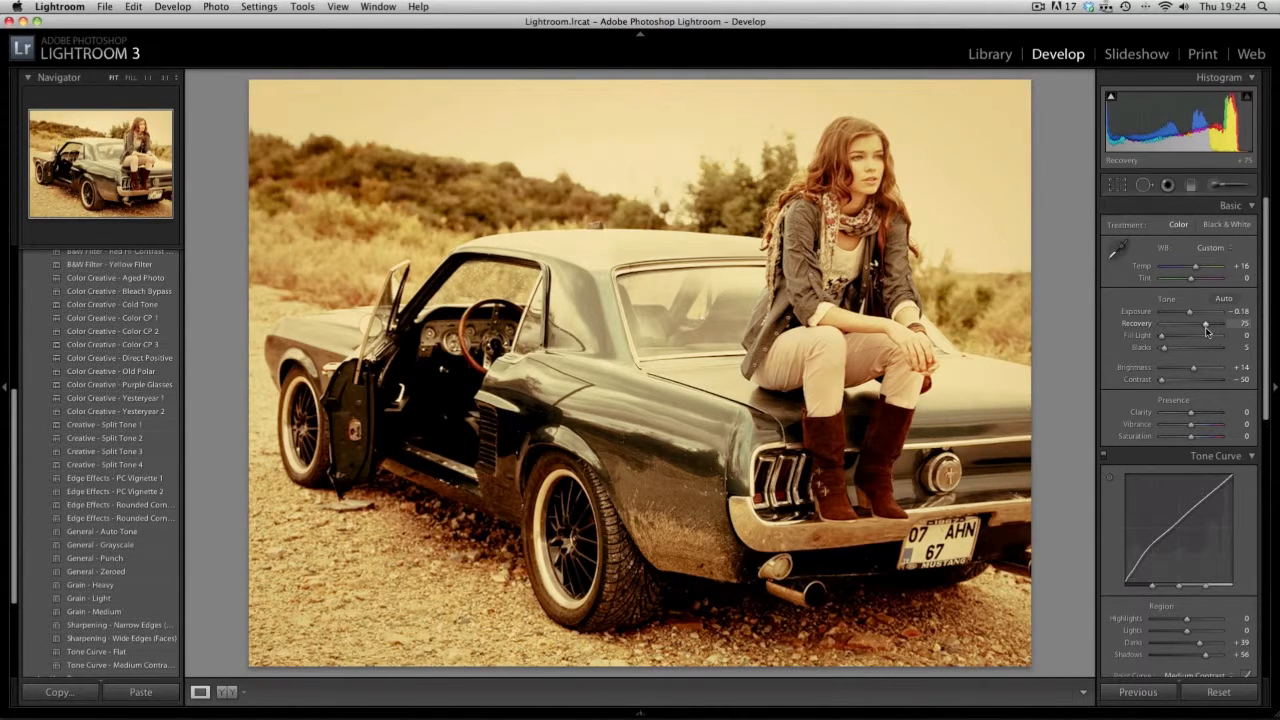
pyautogui.scroll(-2, 1238, 490)
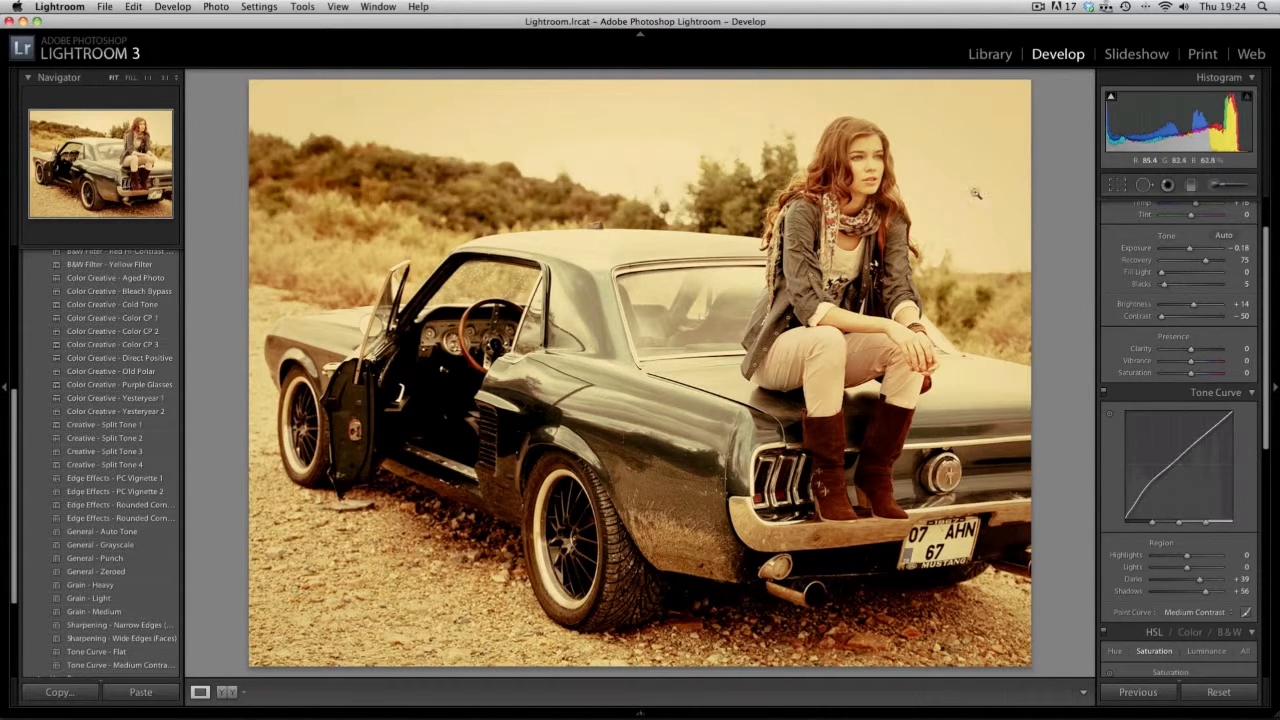
pyautogui.scroll(2, 1190, 330)
pyautogui.moveTo(1207, 323); pyautogui.dragTo(1203, 328)
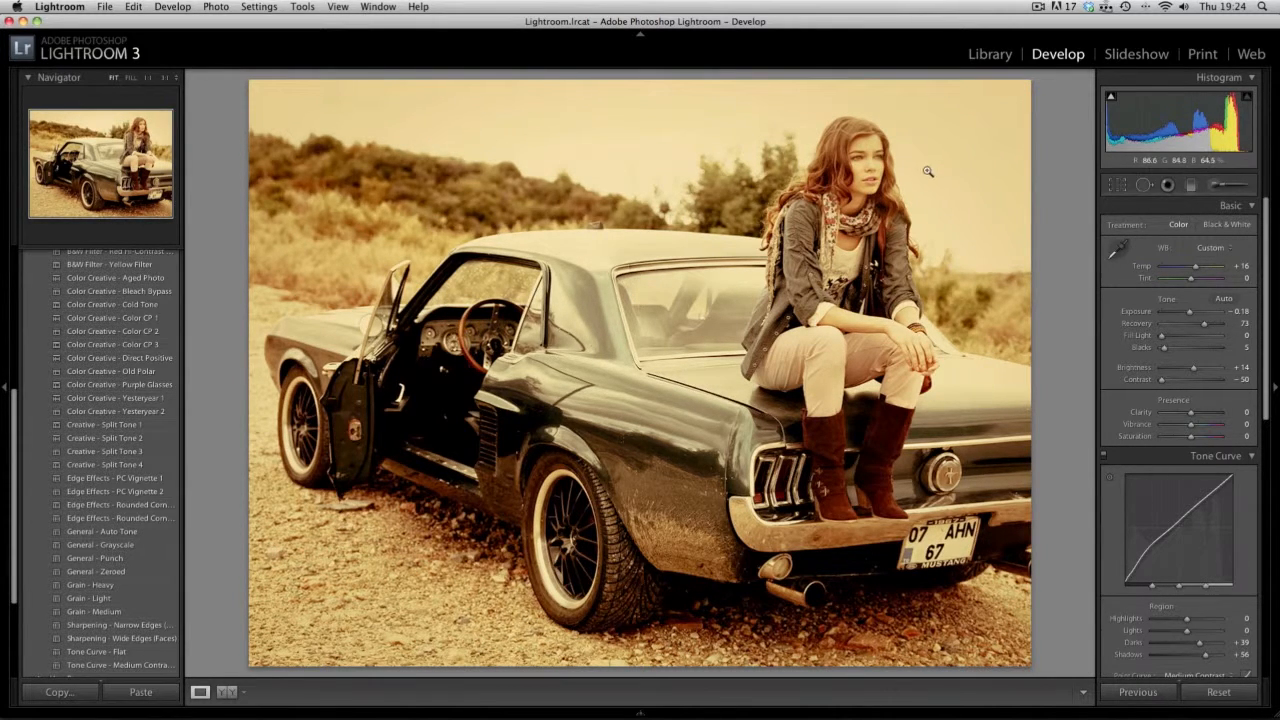
pyautogui.moveTo(1195, 128); pyautogui.dragTo(1165, 138)
# - Fine-tune the amount of the post-crop vignetting on the photo
pyautogui.scroll(-5, 1197, 354)
pyautogui.scroll(-8, 1197, 354)
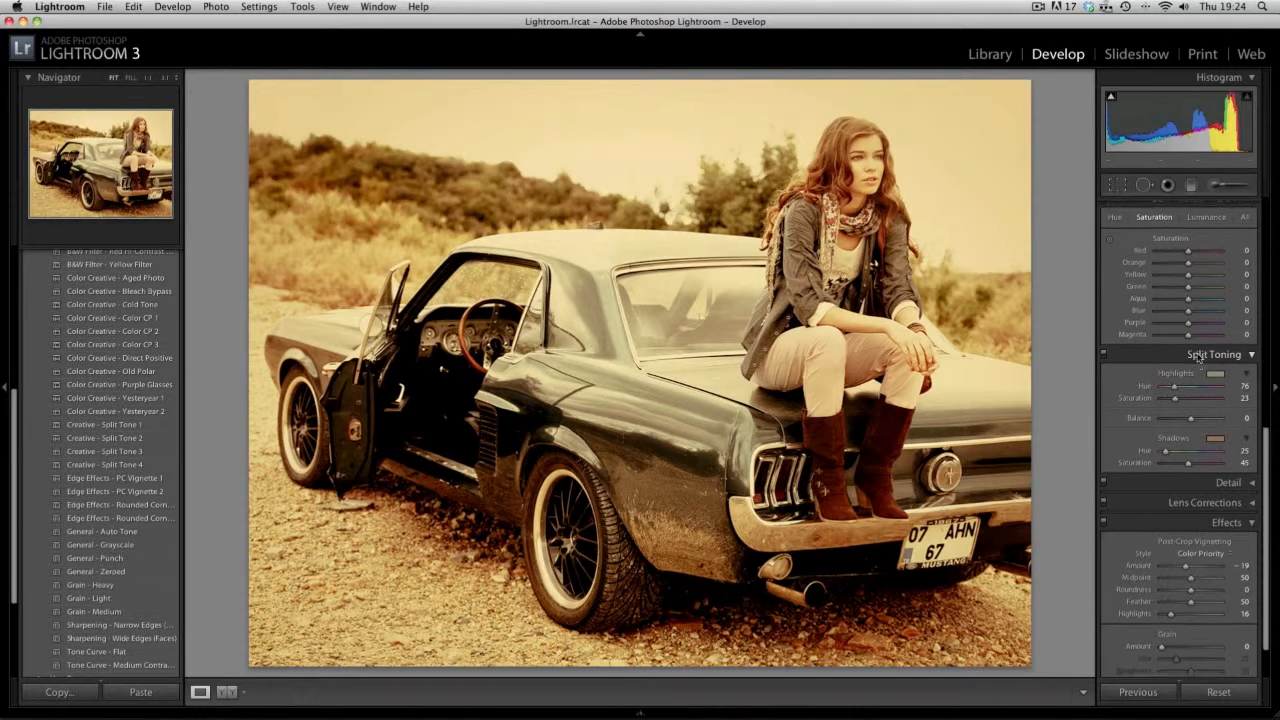
pyautogui.scroll(-2, 1197, 357)
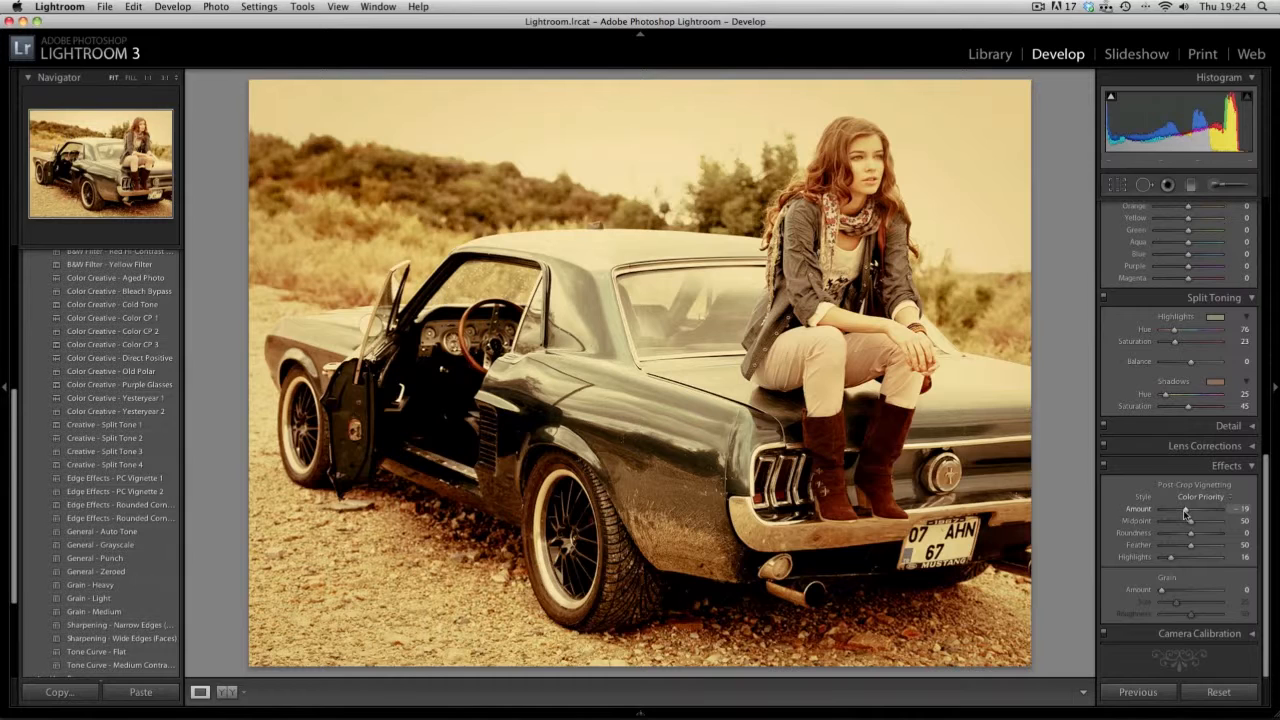
pyautogui.moveTo(1185, 513); pyautogui.dragTo(1185, 512)
pyautogui.scroll(10, 1206, 492)
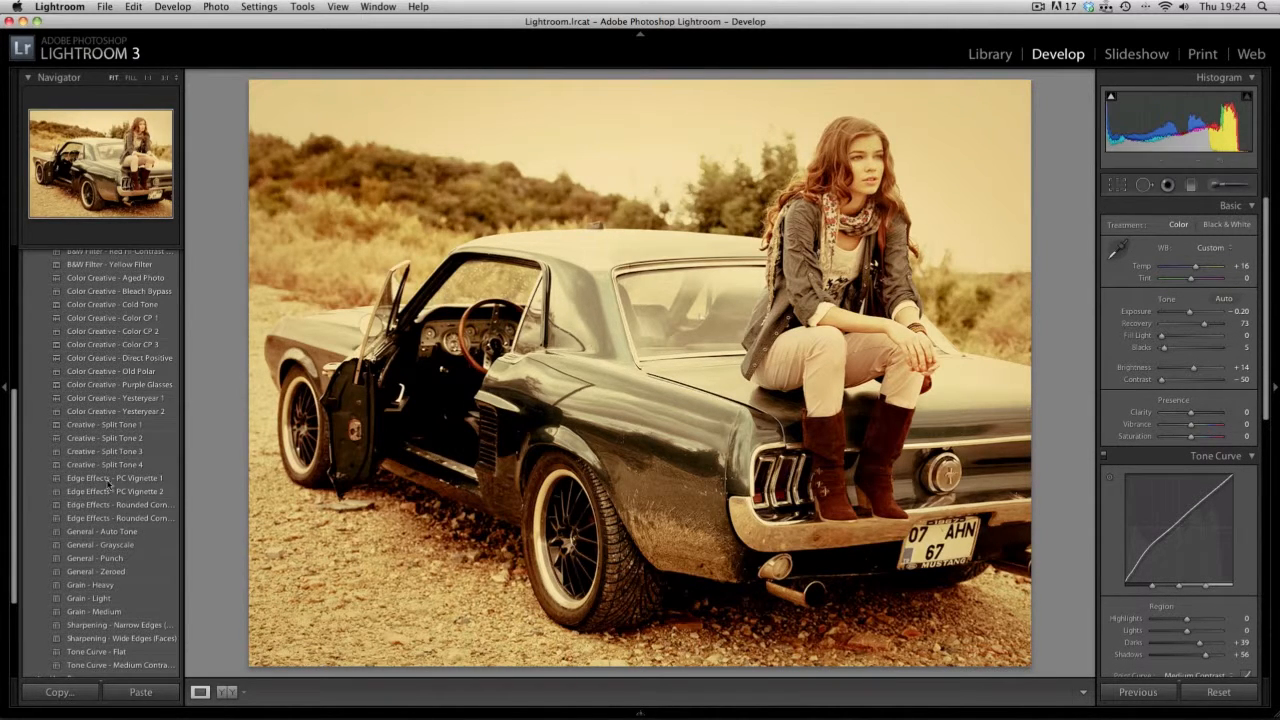
# - Look through the built-in develop presets and collapse the Lightroom Presets folder
pyautogui.scroll(5, 84, 497)
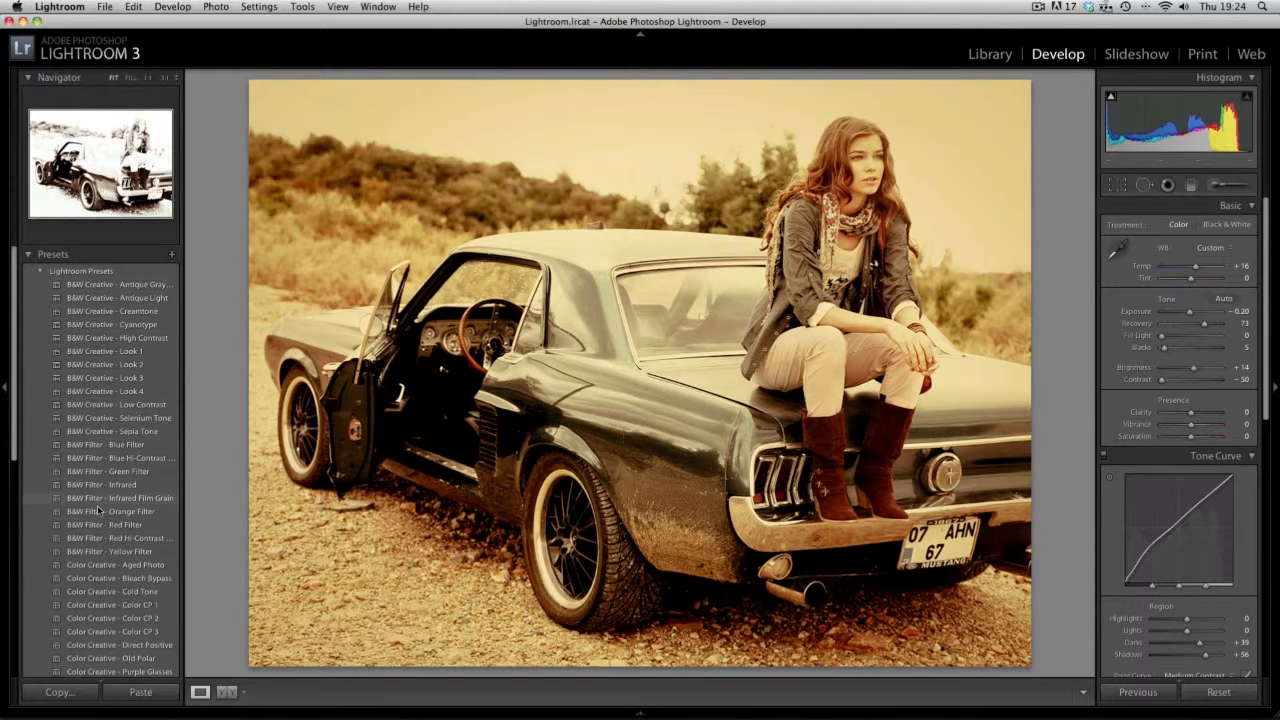
pyautogui.scroll(-2, 125, 530)
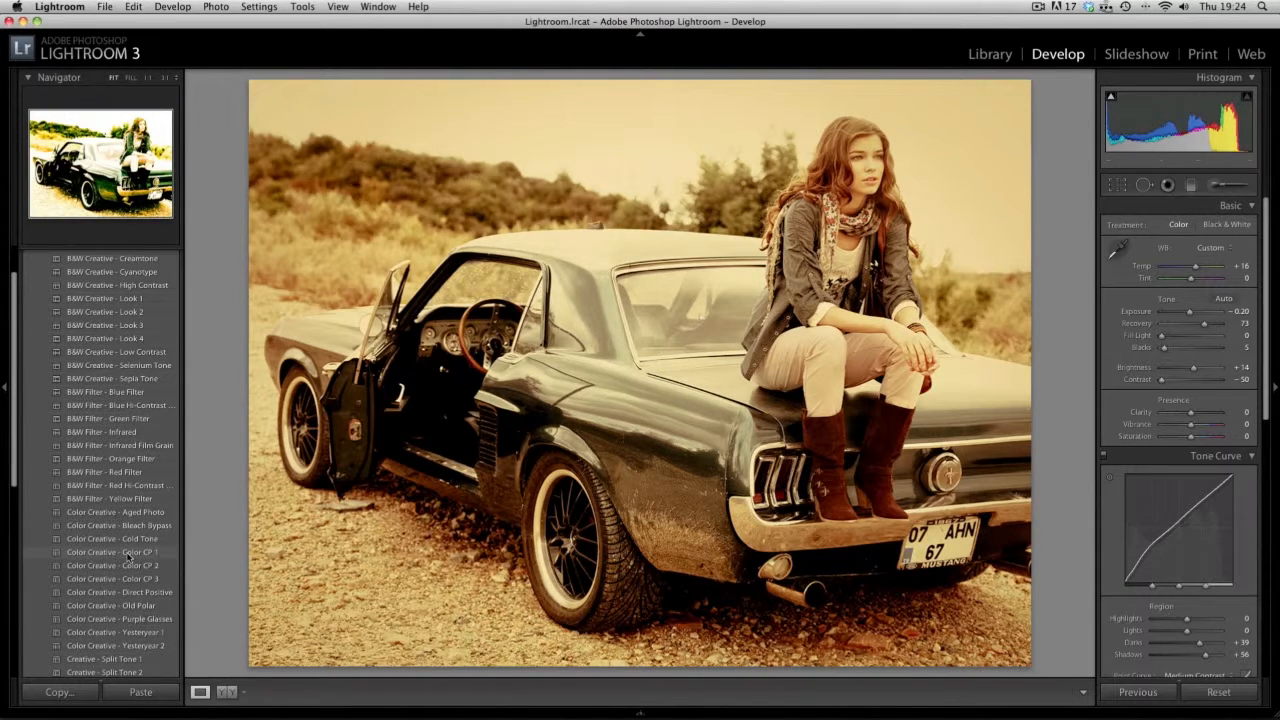
pyautogui.scroll(-3, 127, 567)
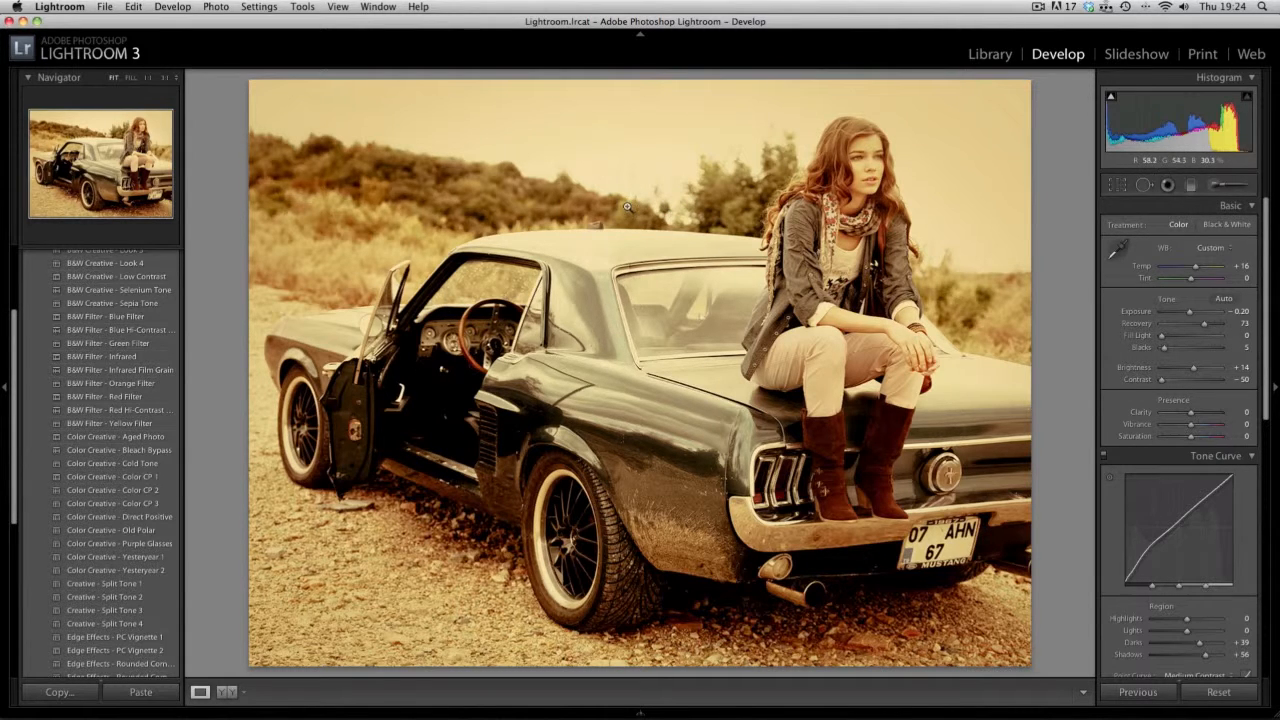
pyautogui.scroll(5, 75, 362)
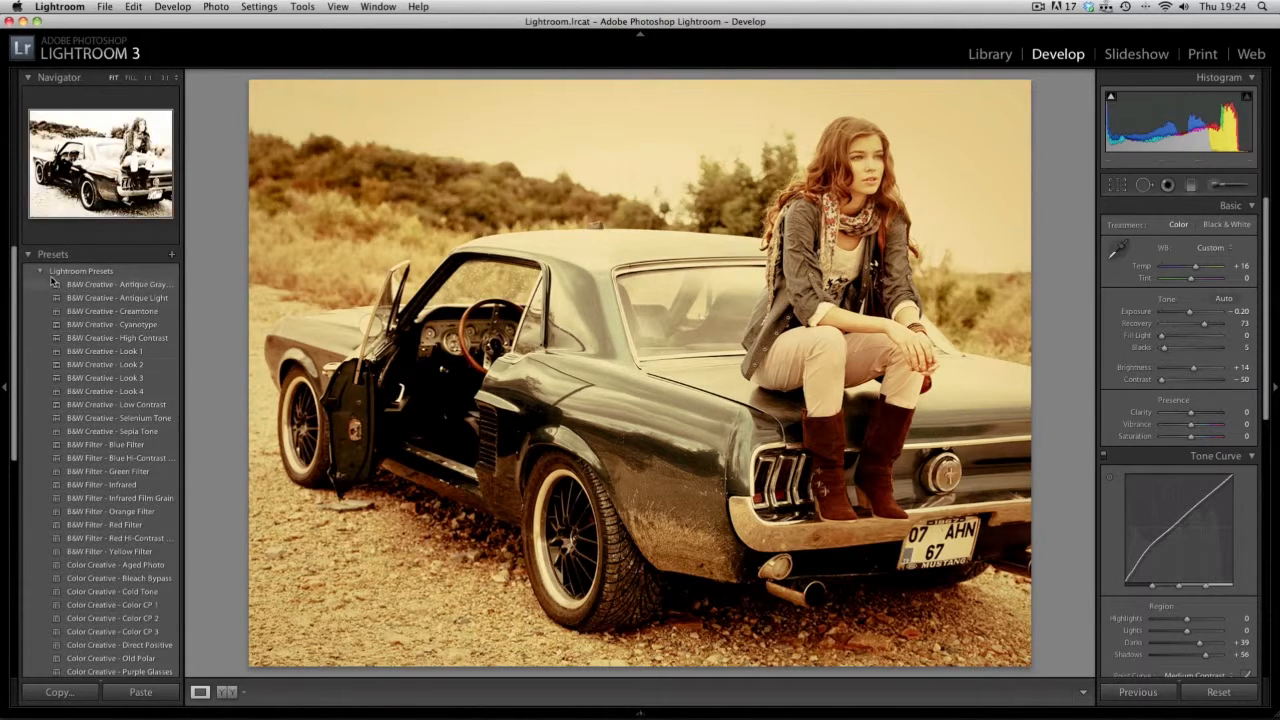
pyautogui.click(40, 272)
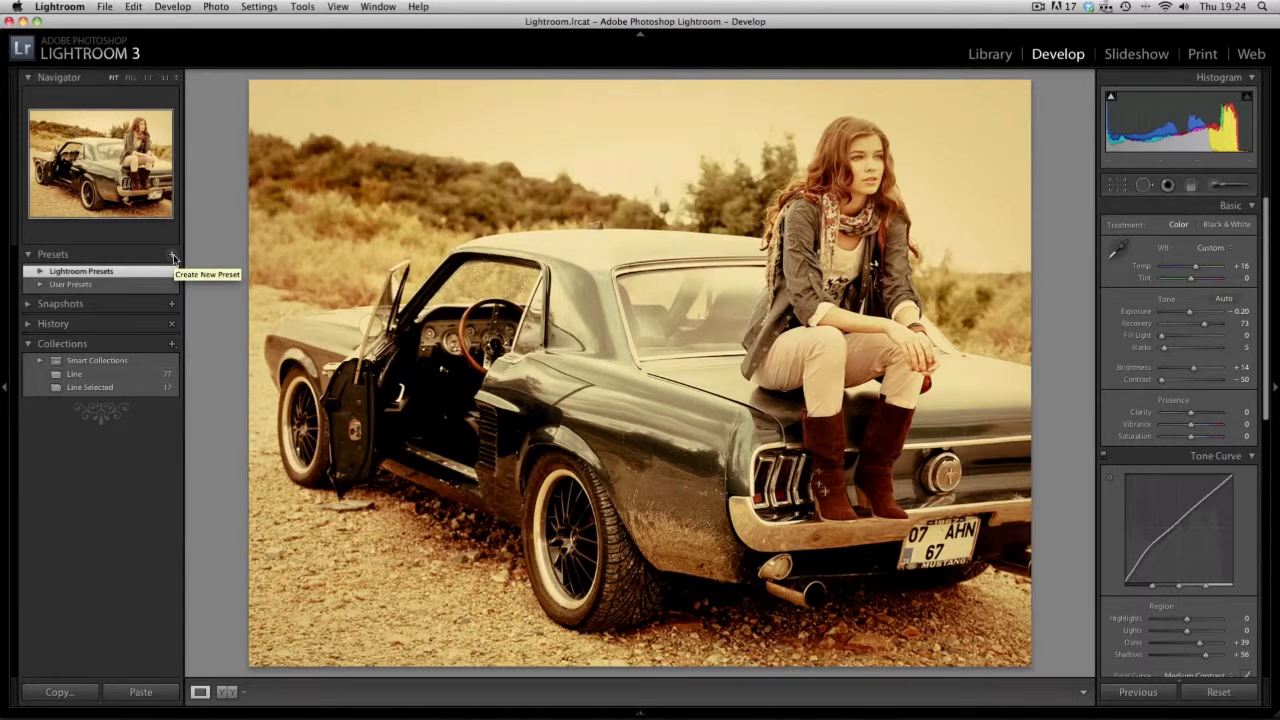
# - Save the current develop settings as a new preset named MR K Warm Vintage in the User Presets folder
pyautogui.click(171, 254)
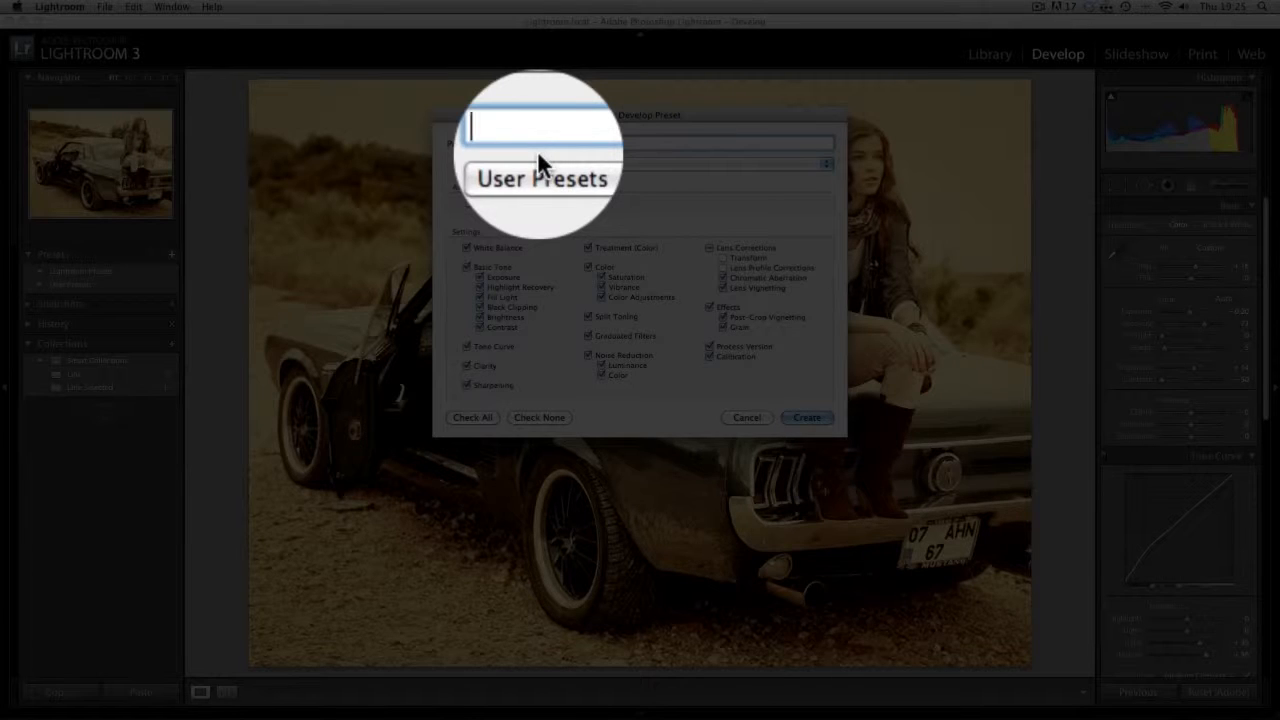
pyautogui.write('MR K Warm V')
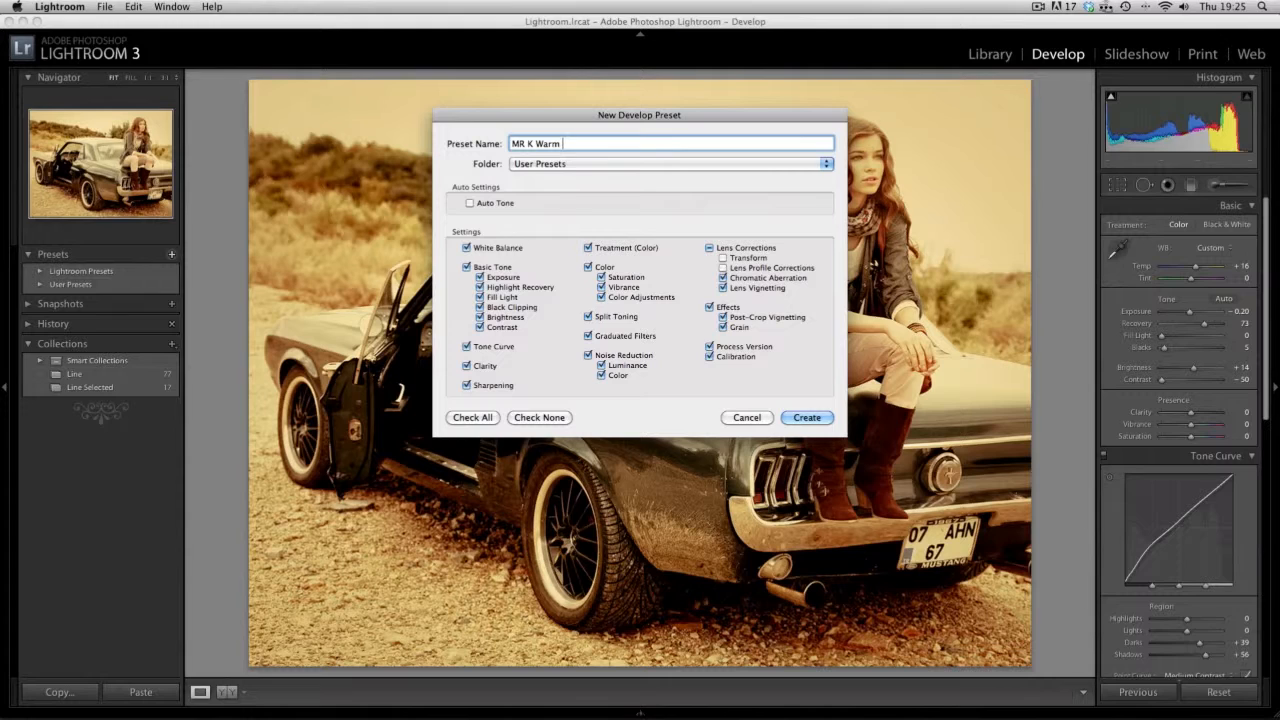
pyautogui.write('intage')
pyautogui.click(807, 418)
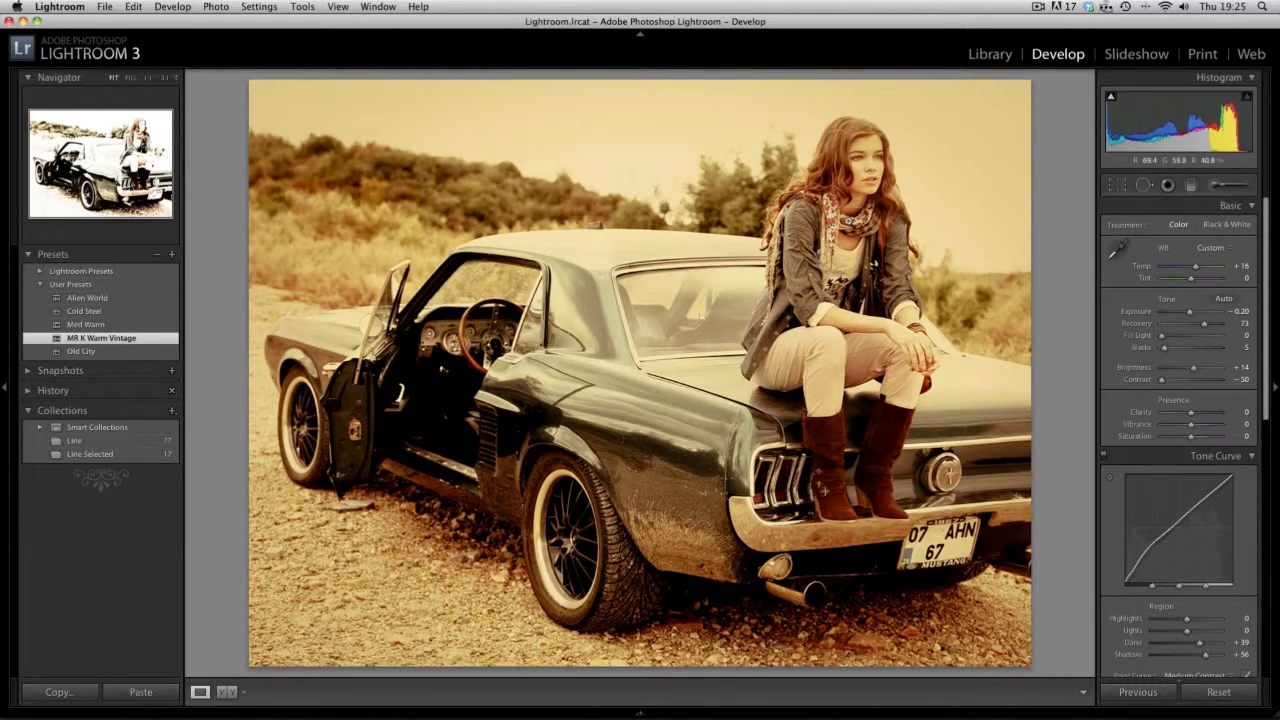
# - View the contents of the Lightroom Presets folder, leaving it collapsed and the User Presets folder expanded
pyautogui.click(42, 285)
pyautogui.click(41, 272)
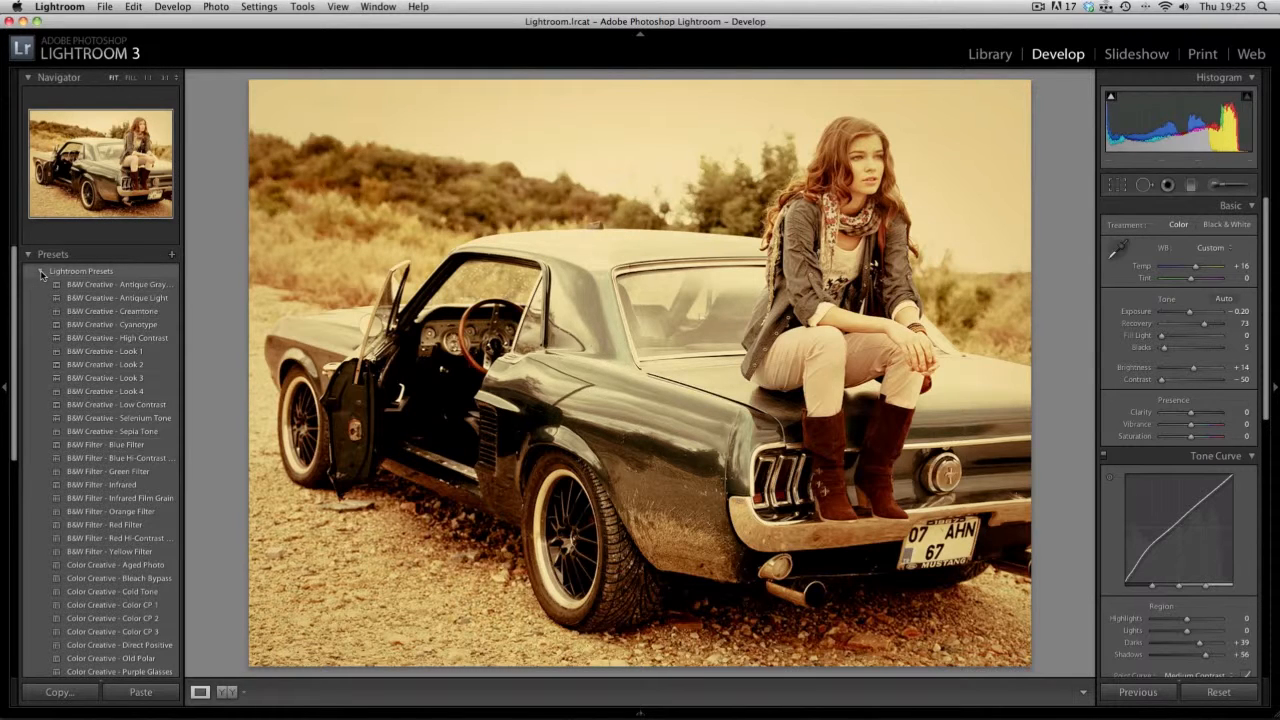
pyautogui.click(41, 272)
pyautogui.click(41, 286)
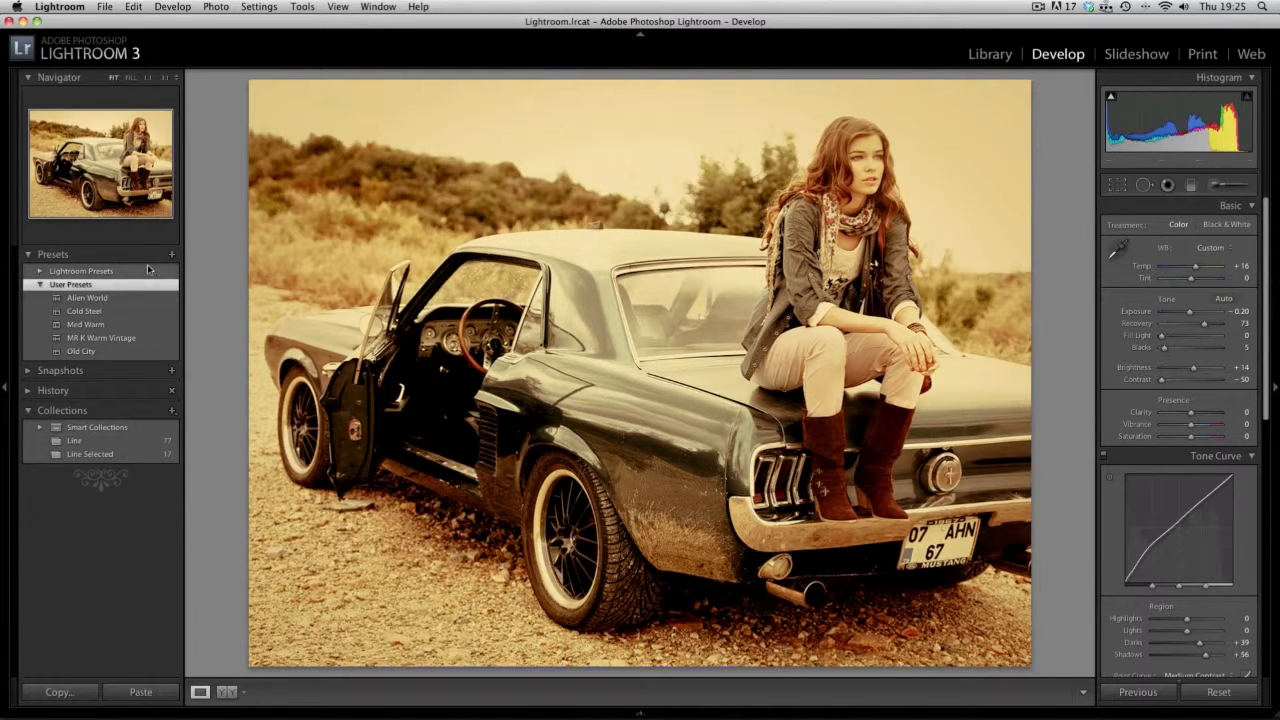